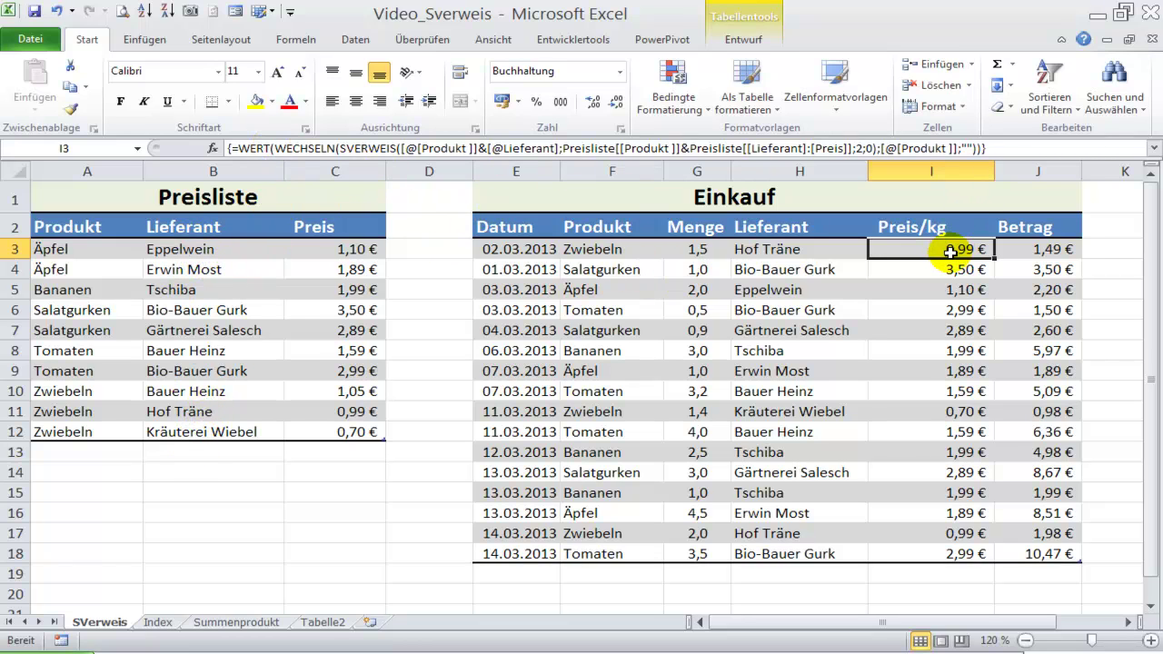
Switch through the Index sheet tab toward the Summenprodukt sheet with the empty Preis/kg column
left_click(158, 623)
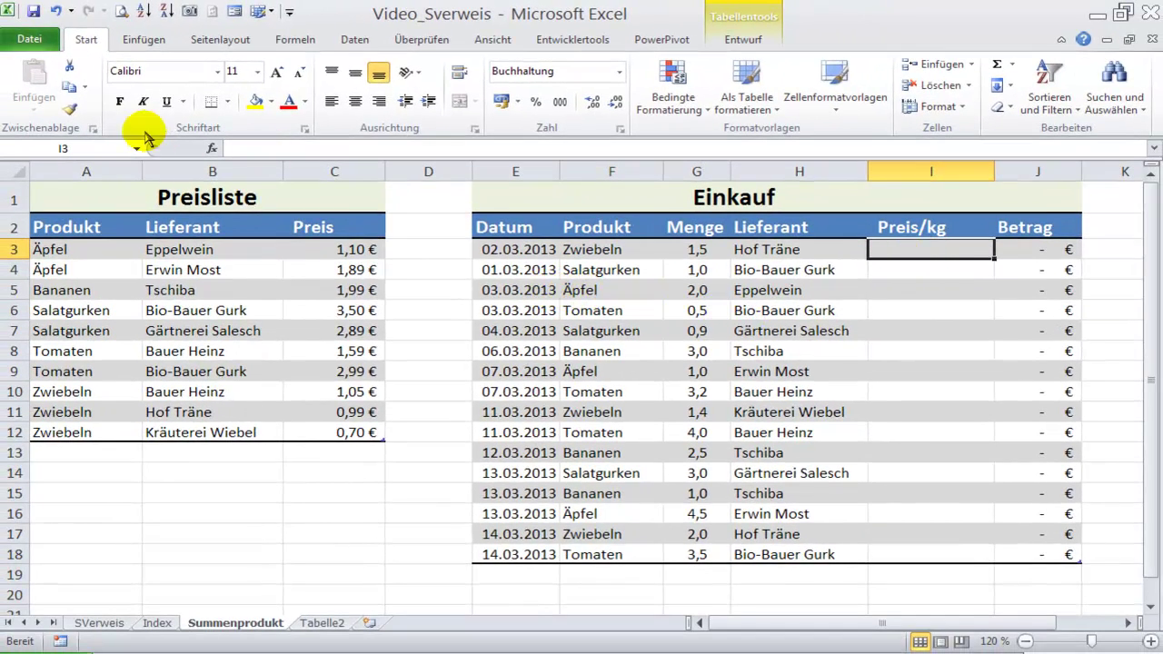
left_click(235, 148)
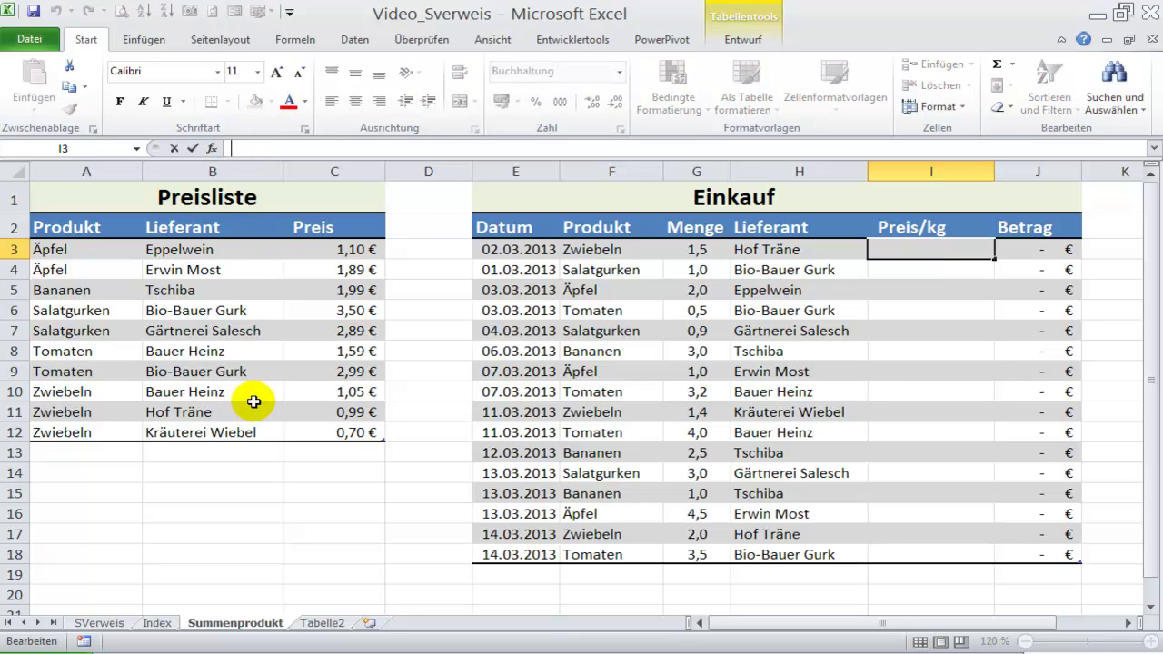
type("=SUMMEN")
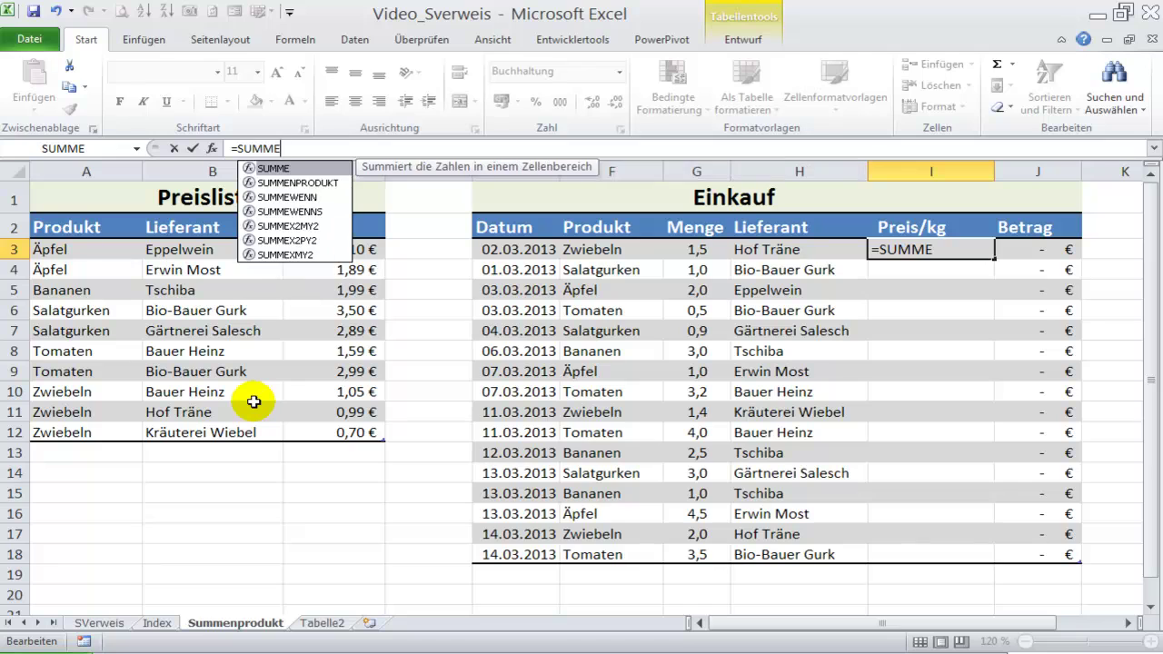
type("PRODUKT((")
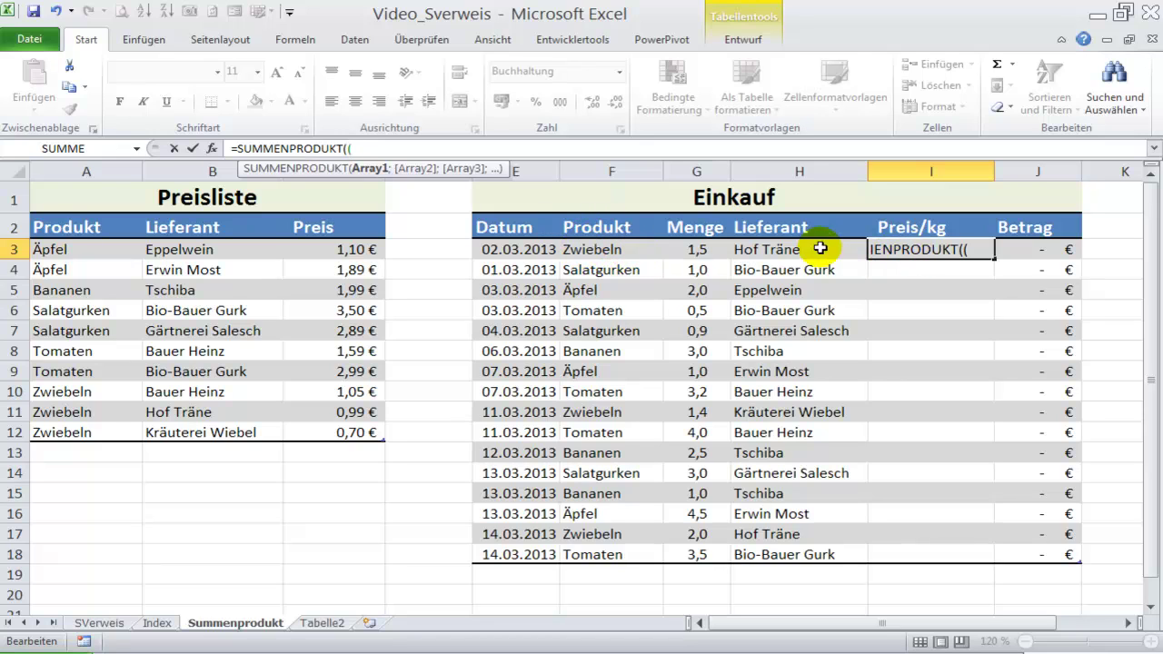
left_click(592, 249)
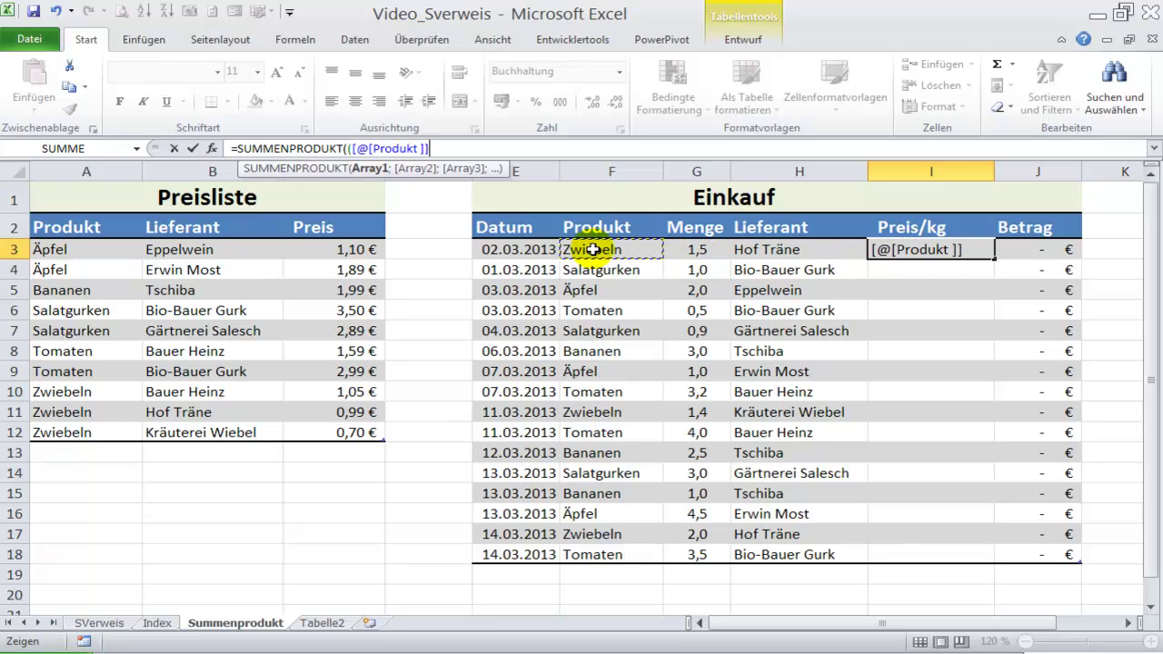
type("=")
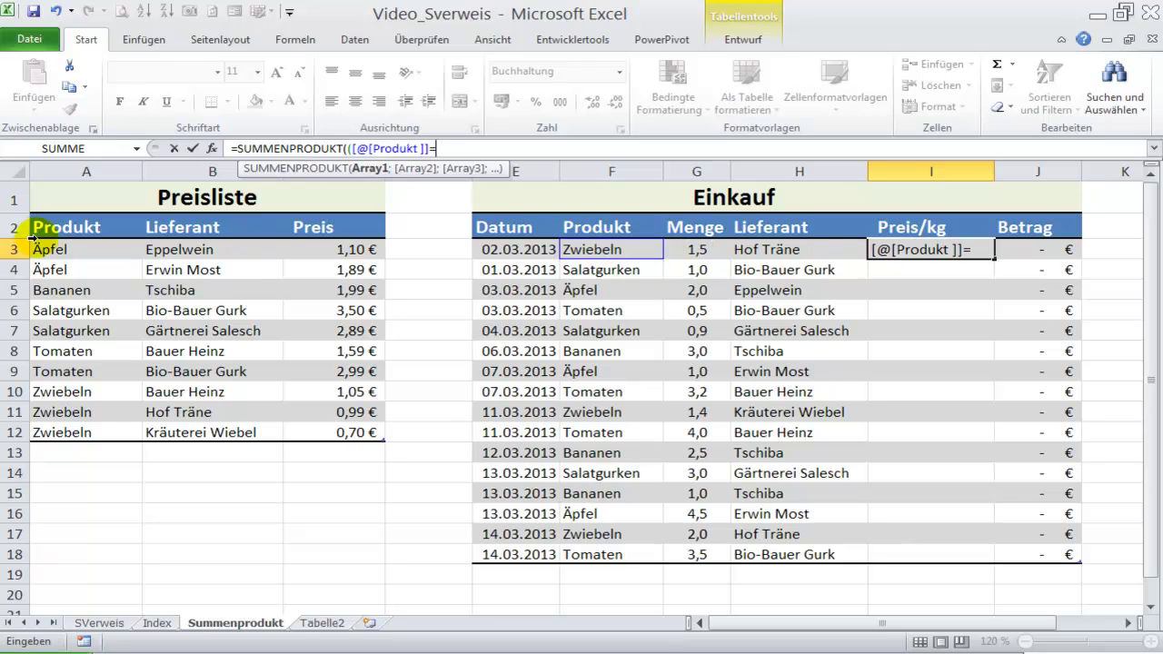
left_click_drag(57, 247, 33, 412)
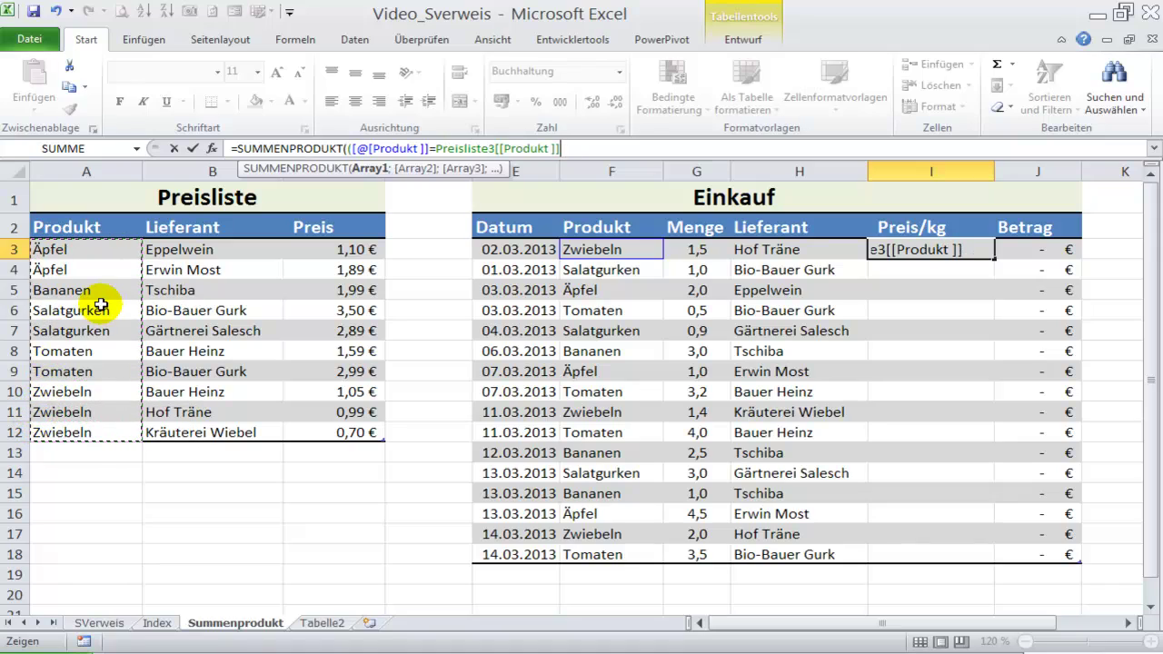
type(")*")
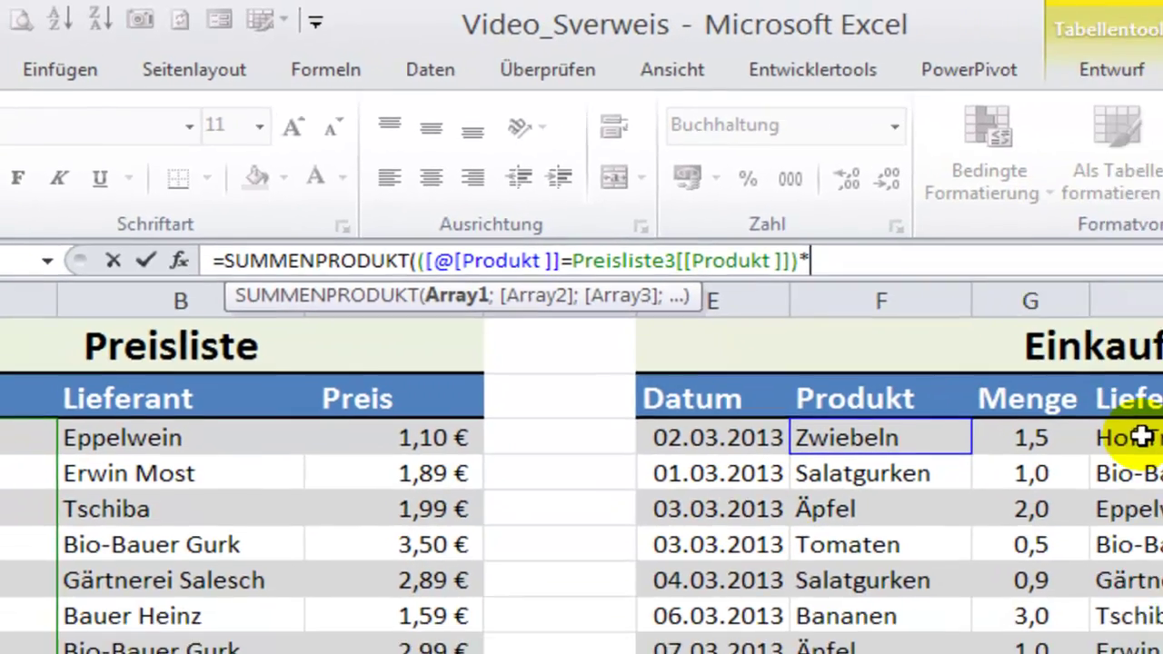
left_click(1142, 437)
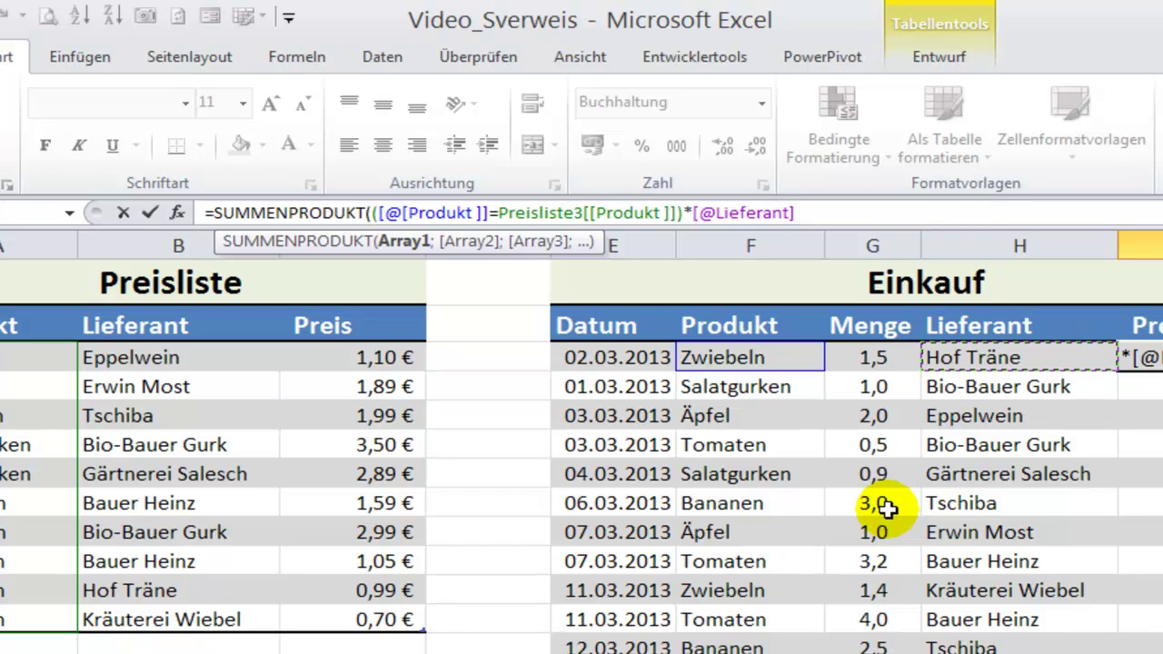
left_click_drag(161, 359, 162, 620)
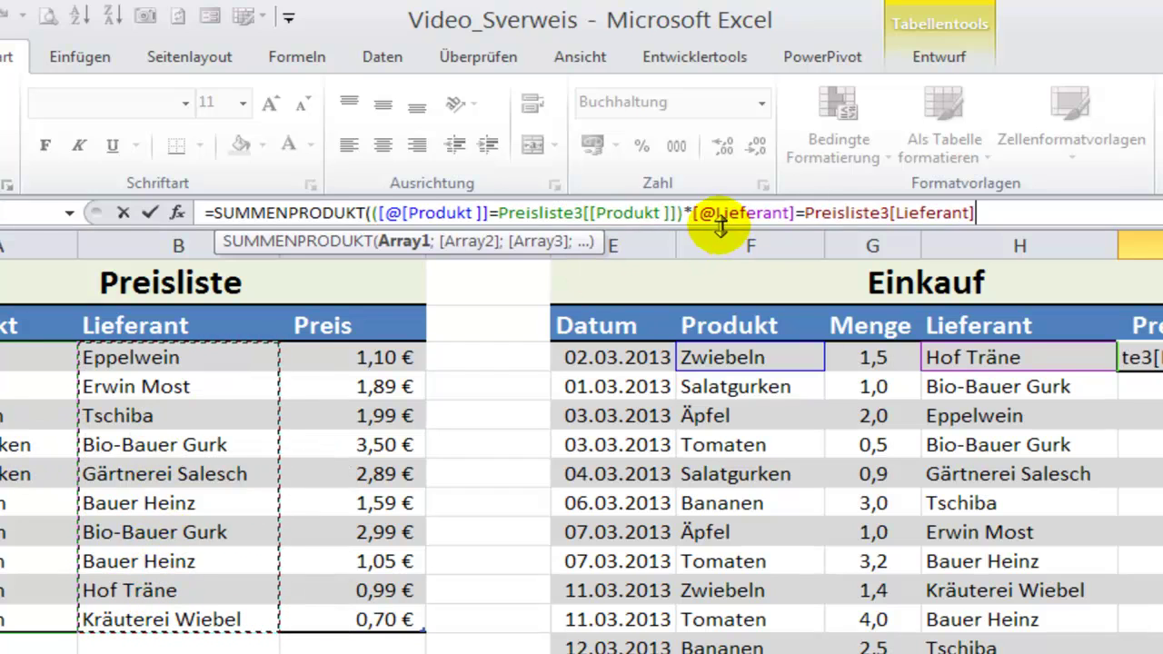
left_click(693, 212)
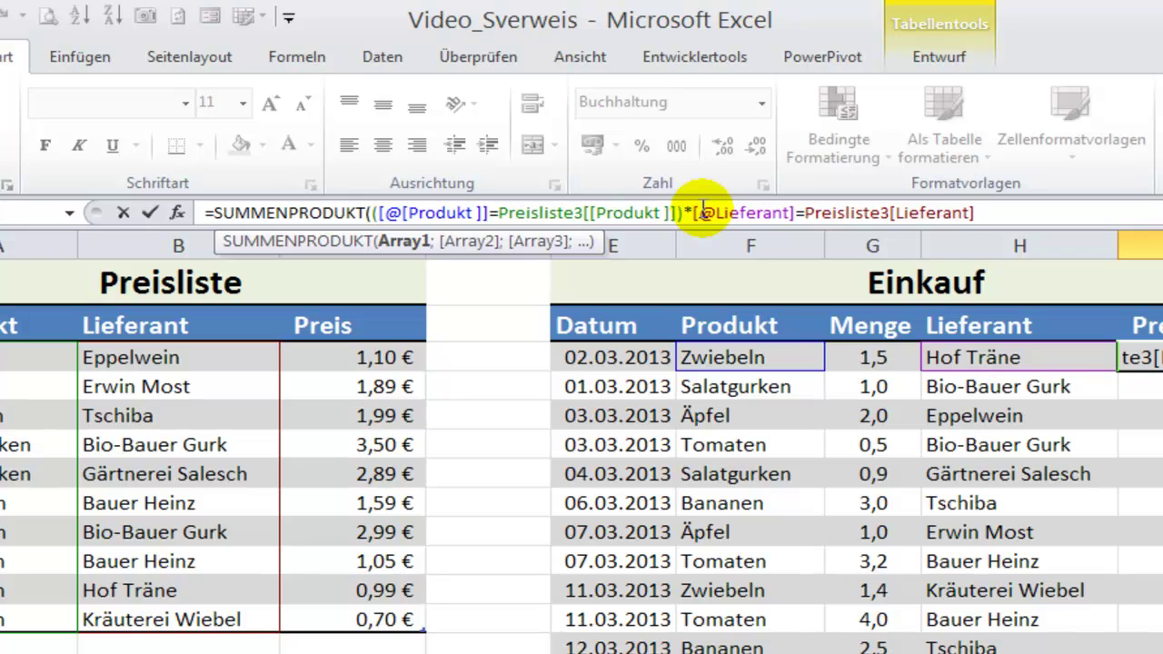
type("(")
left_click(983, 212)
type(")*")
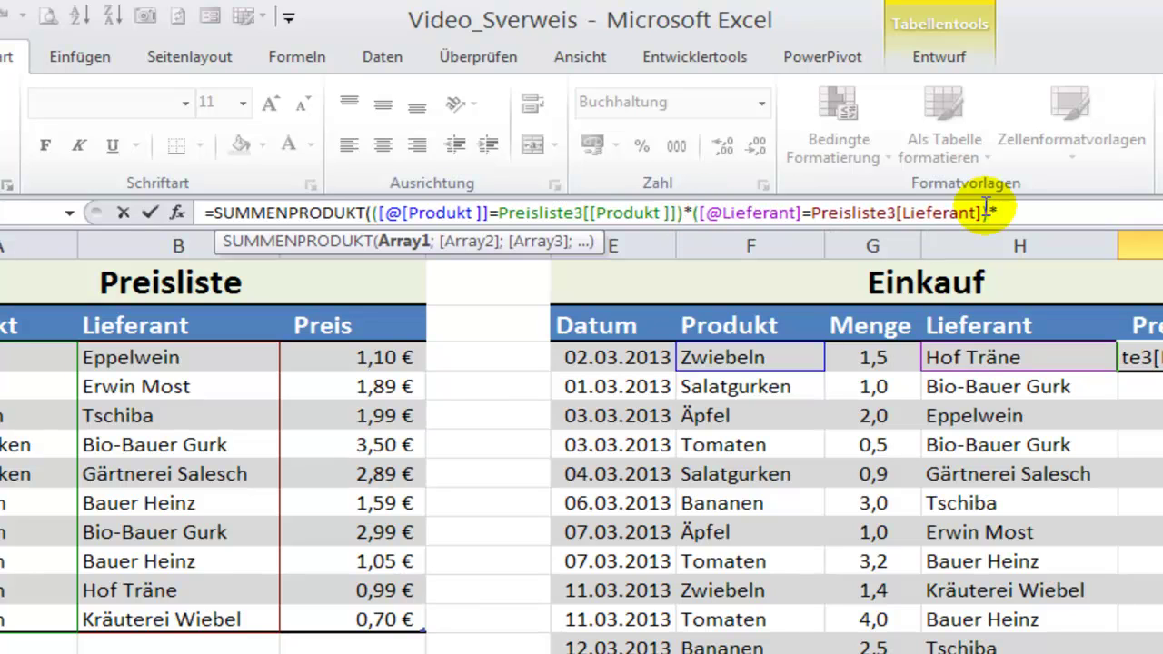
left_click_drag(363, 350, 354, 619)
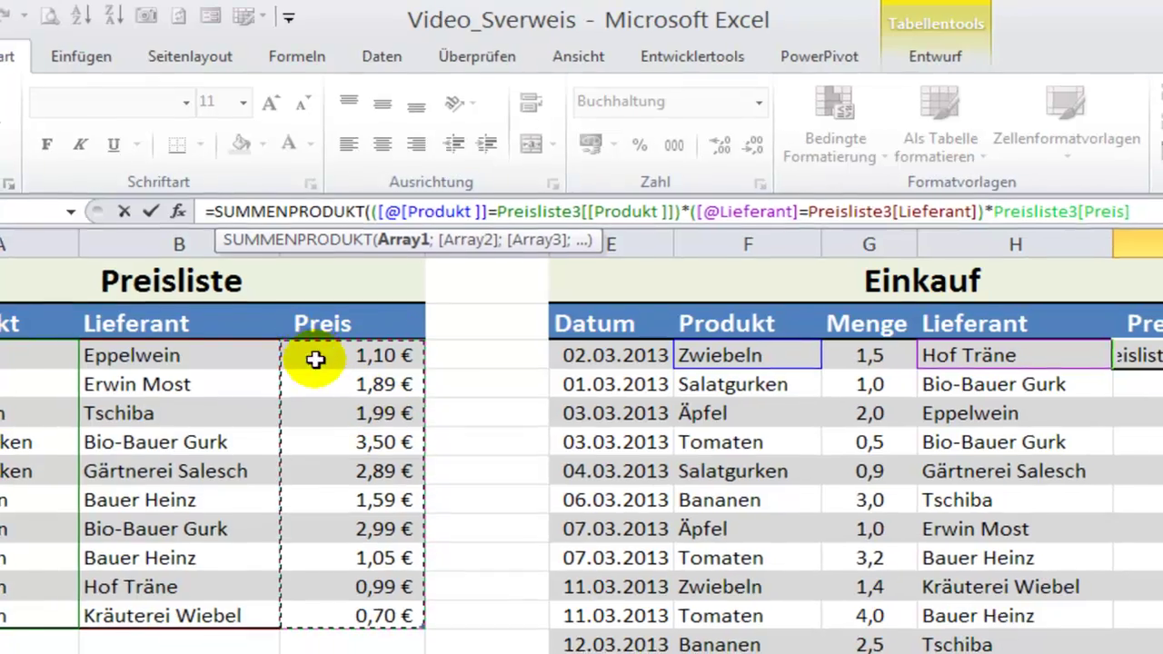
type(")")
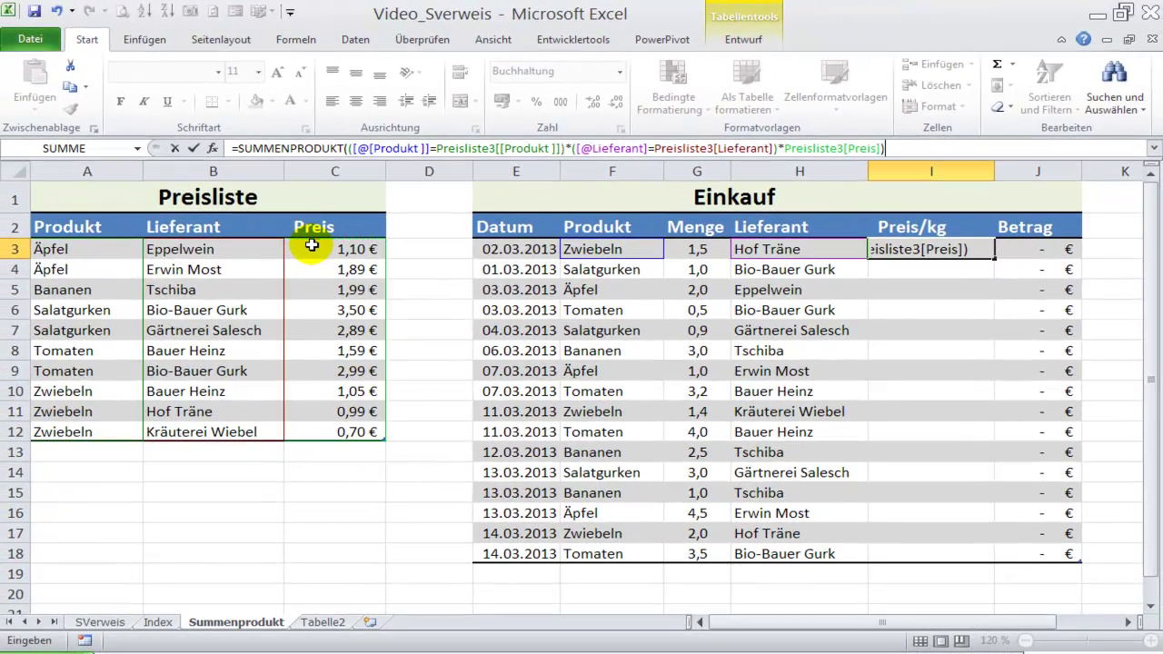
key("Return")
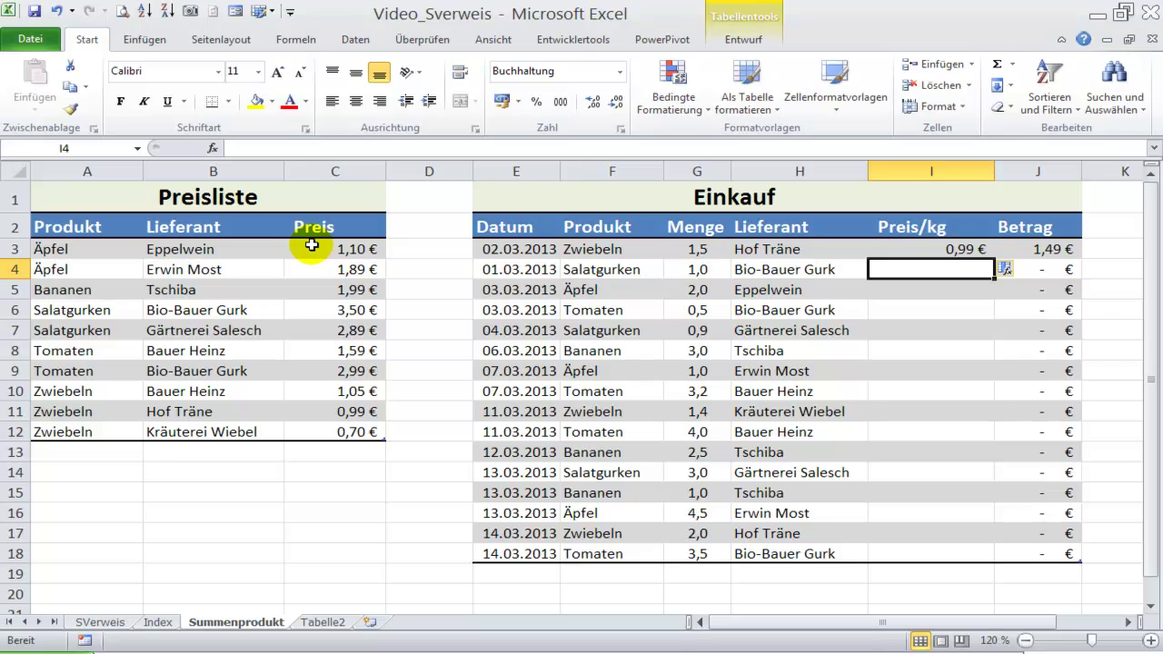
Fill the I3 price formula down to I18, cross-check the Hof Träne onion price, and enlarge the formula bar
left_click(929, 238)
key("ctrl+d")
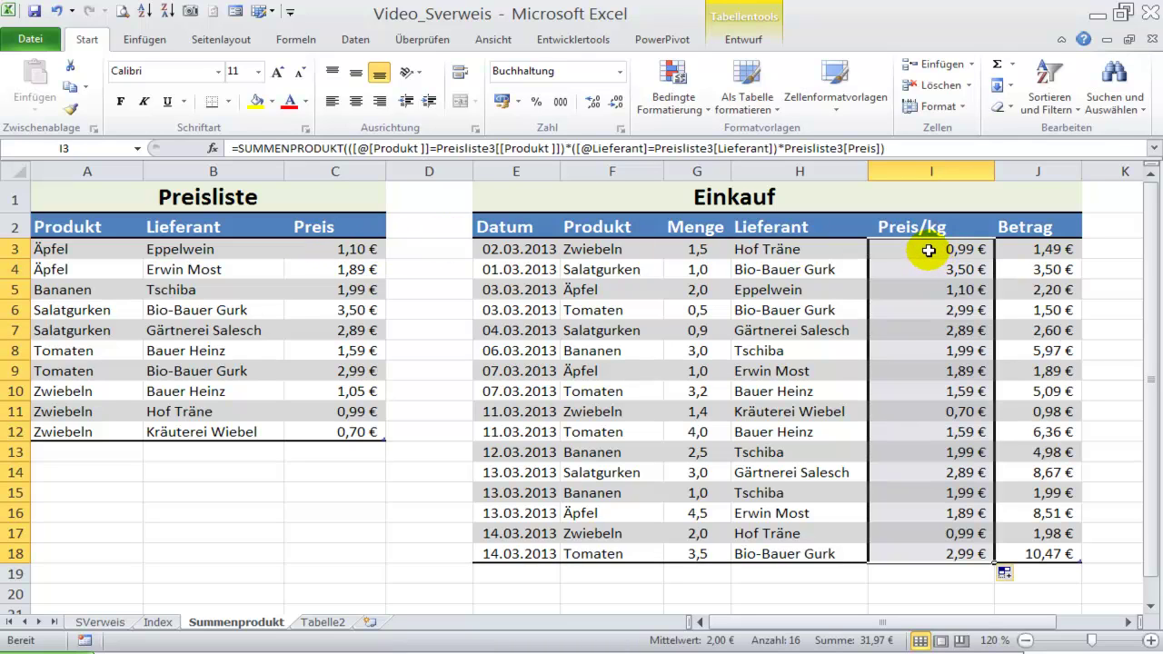
left_click(929, 251)
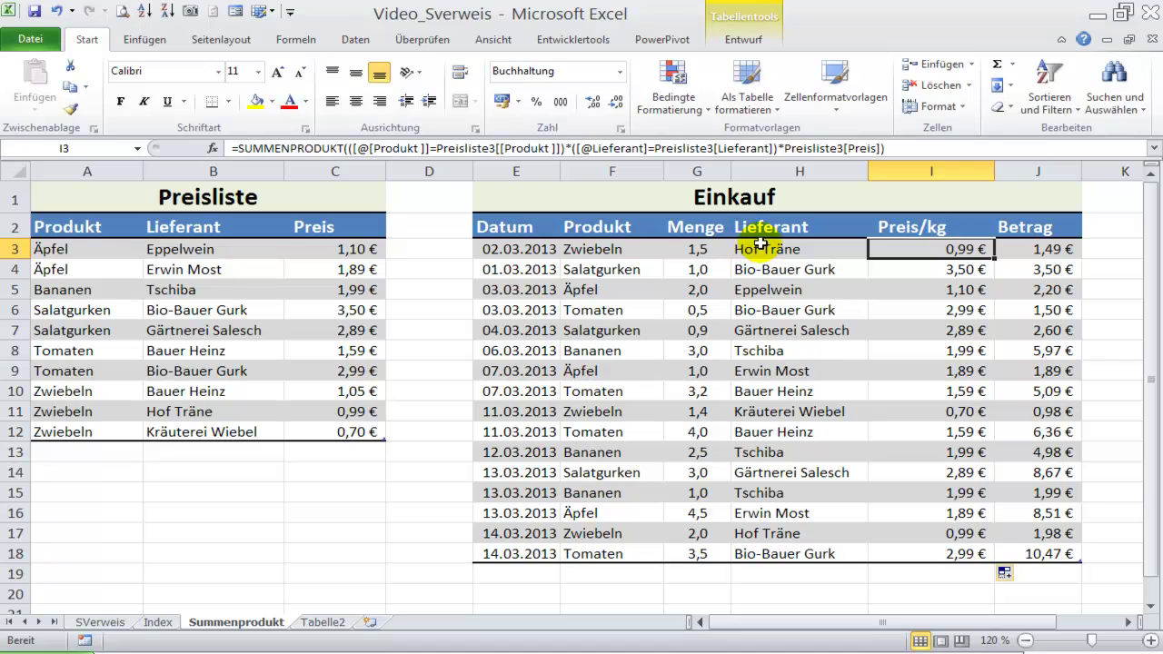
left_click(336, 411)
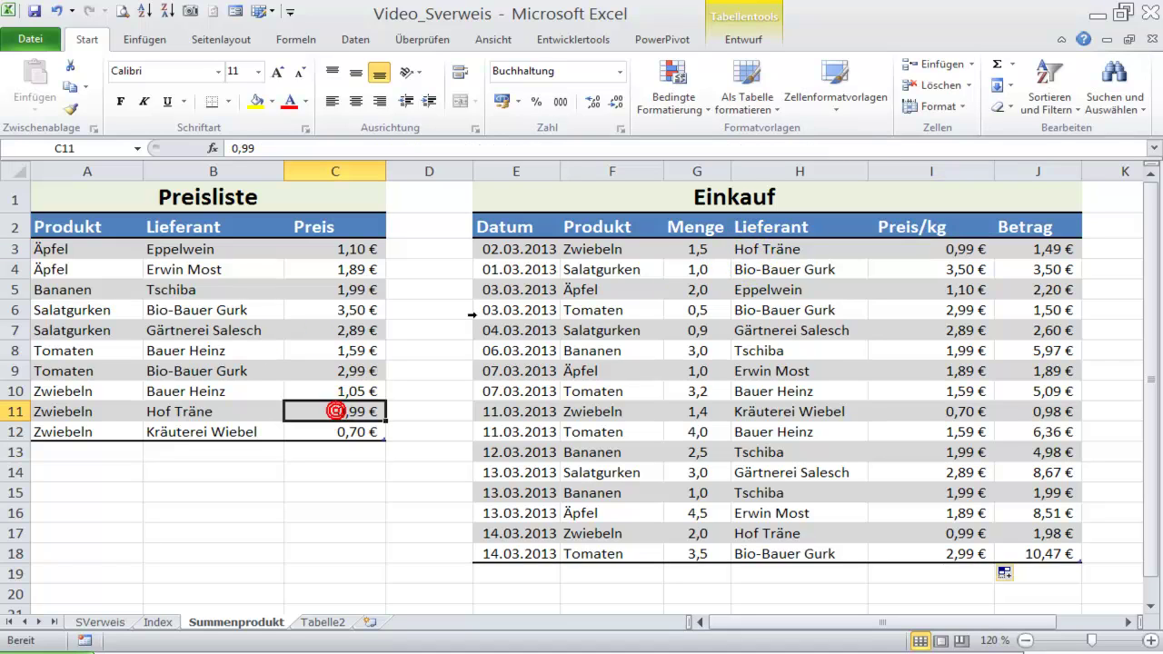
left_click(956, 249)
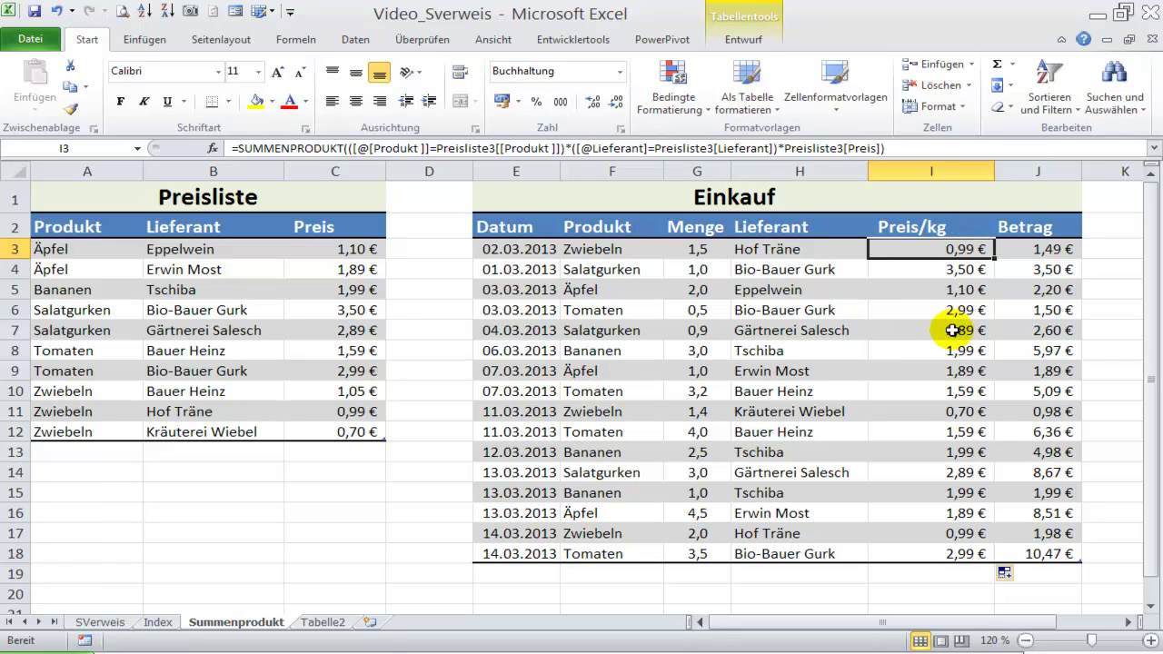
left_click_drag(414, 156, 415, 189)
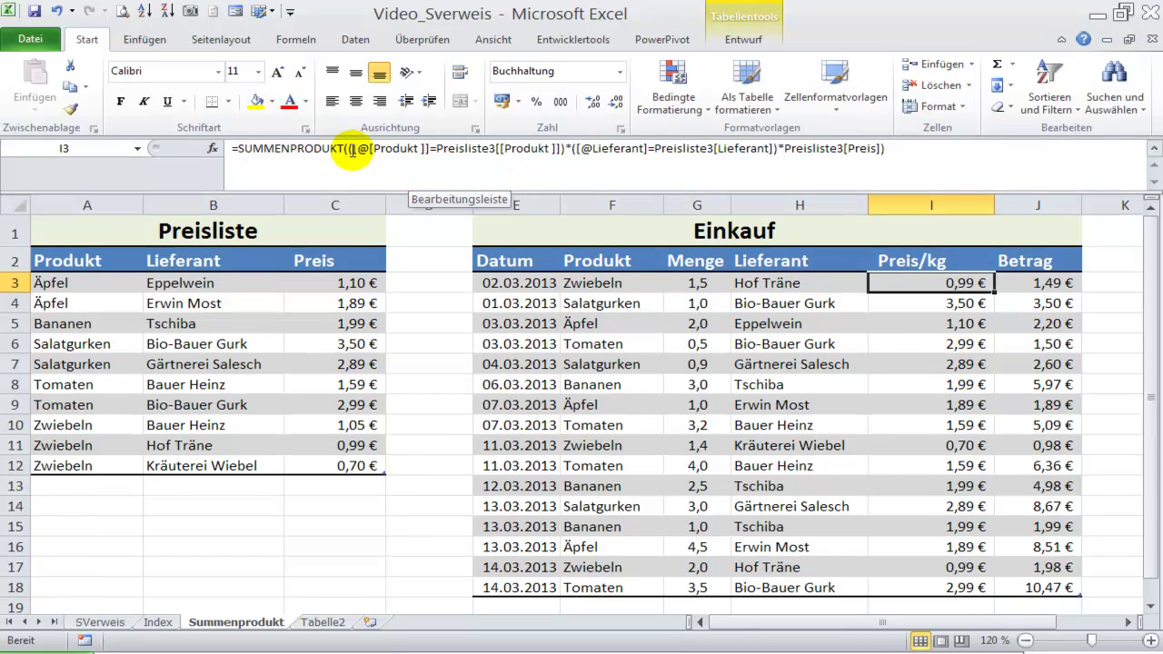
Evaluate the product comparison, supplier comparison and Preis reference in I3's formula with F9
left_click_drag(348, 148, 565, 150)
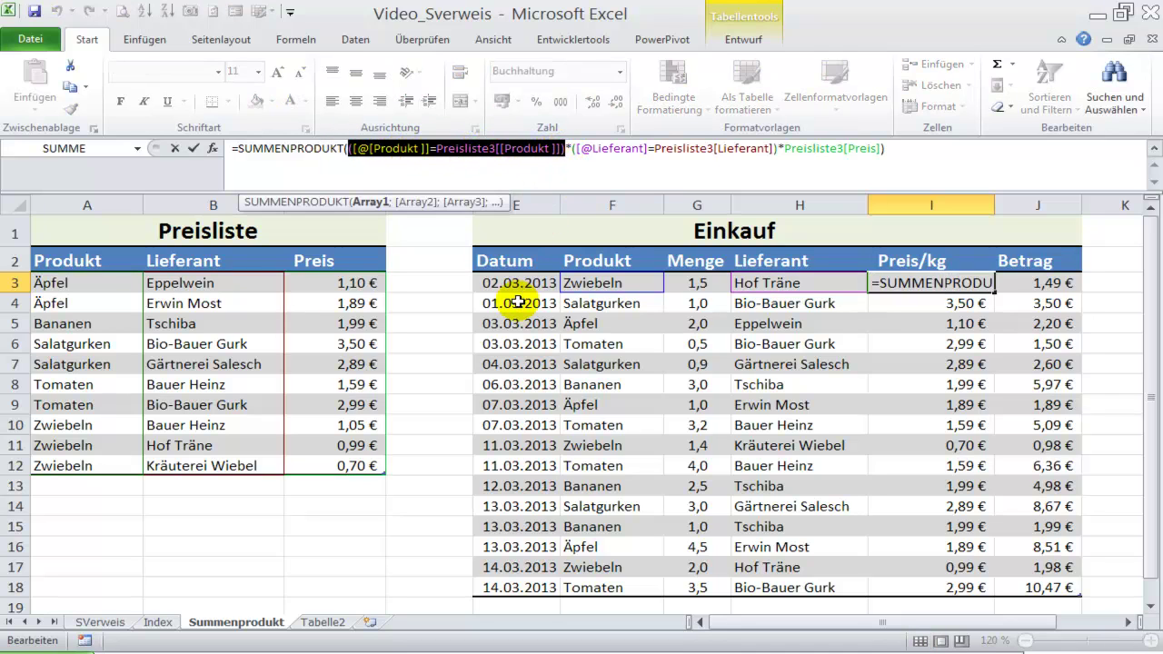
key("F9")
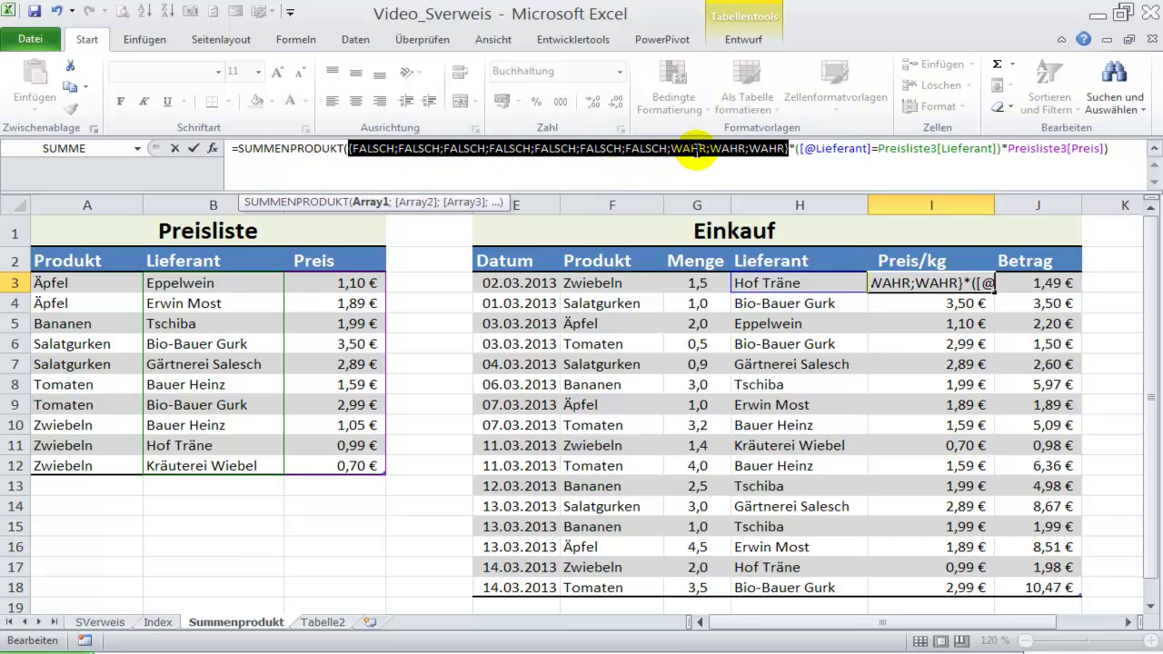
left_click_drag(796, 148, 1005, 148)
key("F9")
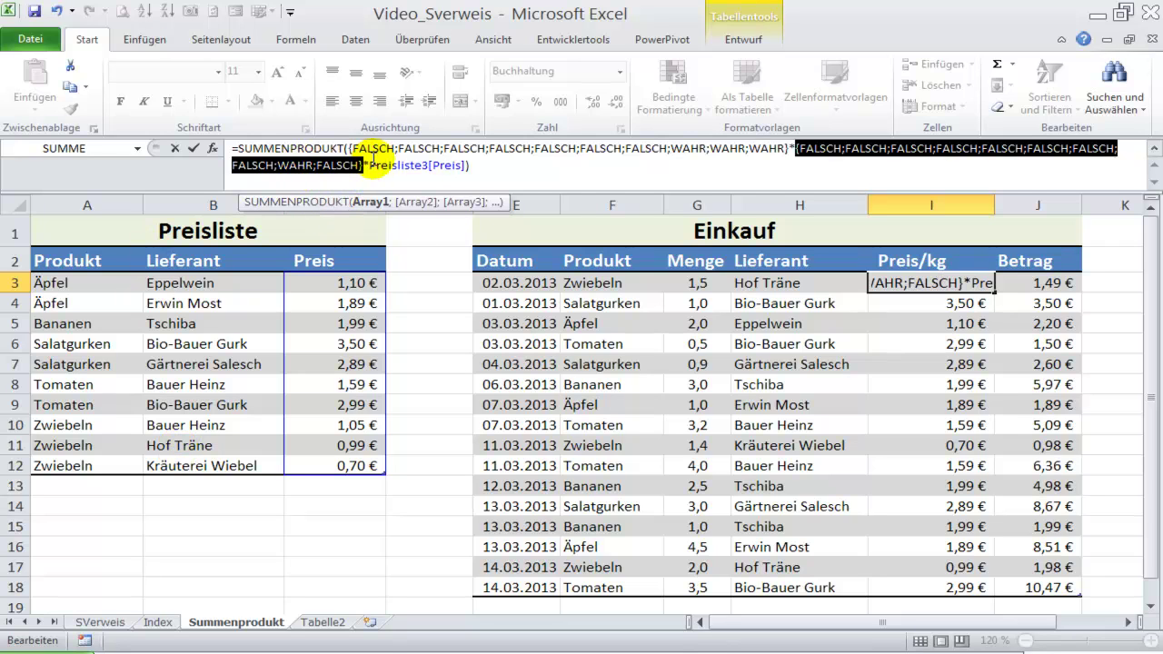
left_click_drag(369, 165, 468, 166)
key("F9")
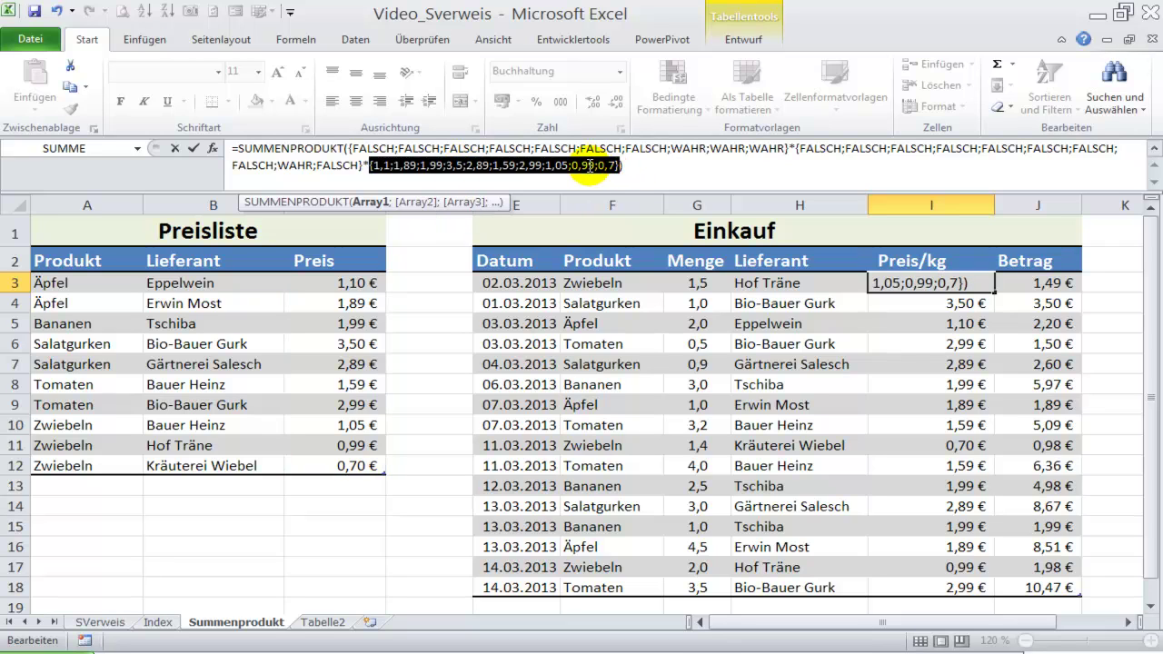